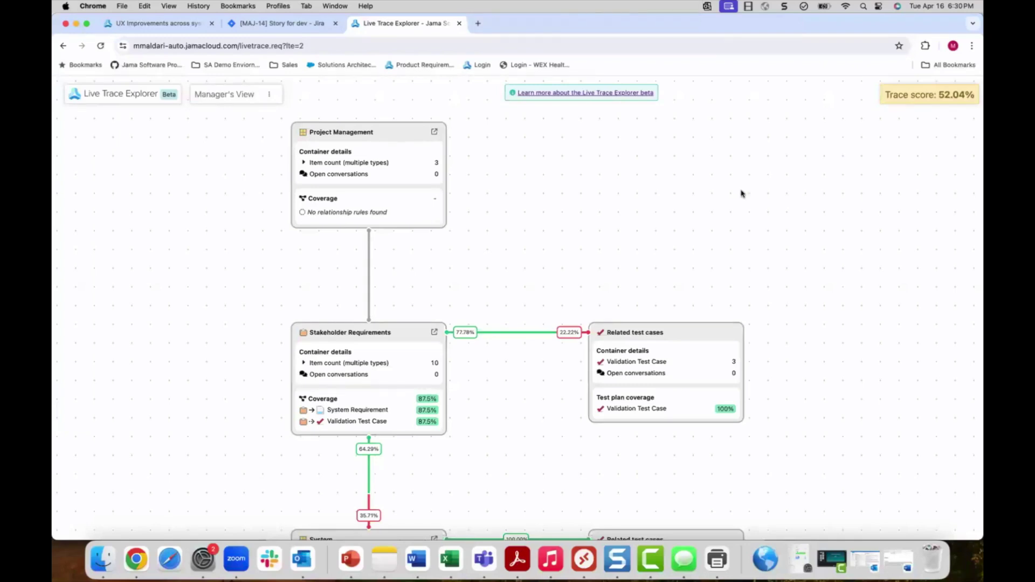
Step: Scroll the Live Trace Explorer down to the System node: 71 items, 48.89% coverage
{"action": "scroll", "coordinate": [545, 363], "scroll_direction": "down", "scroll_amount": 5}
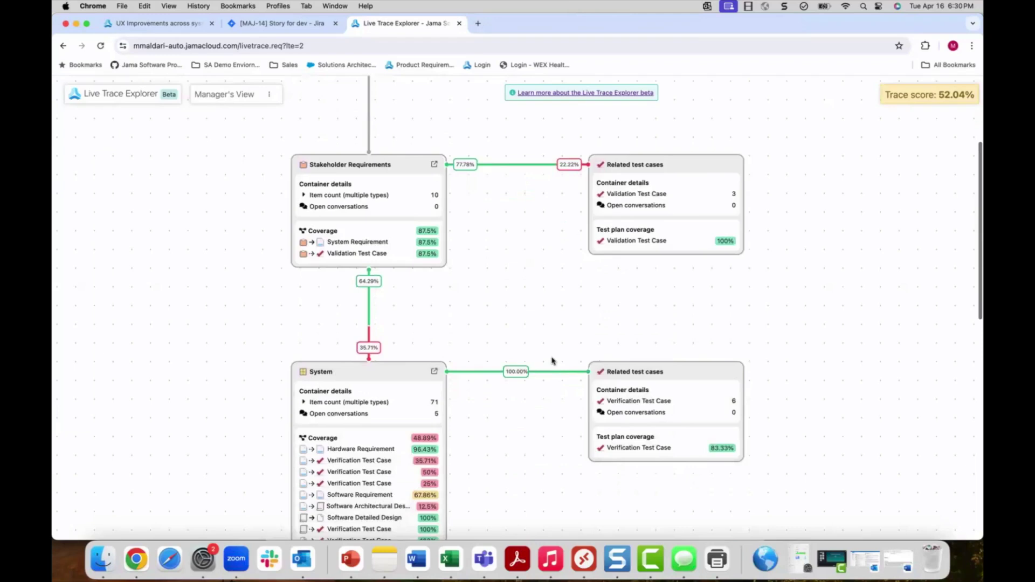
{"action": "scroll", "coordinate": [547, 363], "scroll_direction": "down", "scroll_amount": 3}
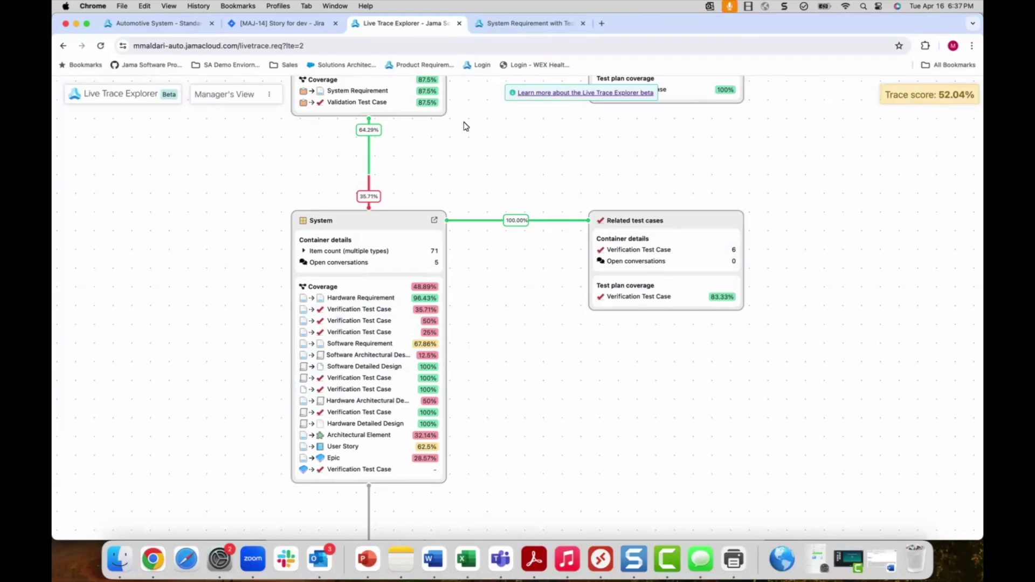
Step: Check the System Requirement with Test Status and Live Trace Explorer views, then open the Rogue Development dashboard
{"action": "left_click", "coordinate": [496, 25]}
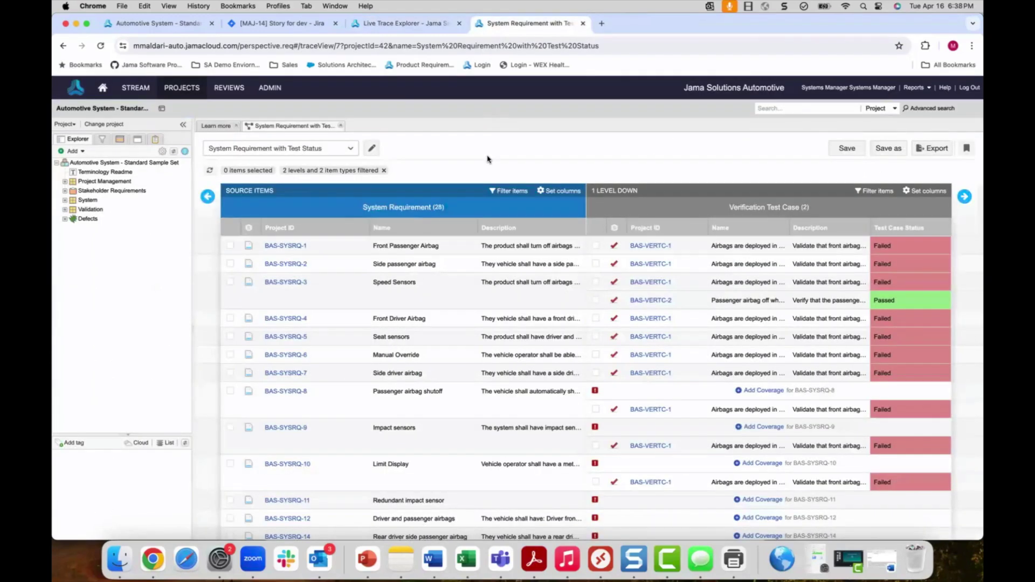
{"action": "left_click", "coordinate": [387, 24]}
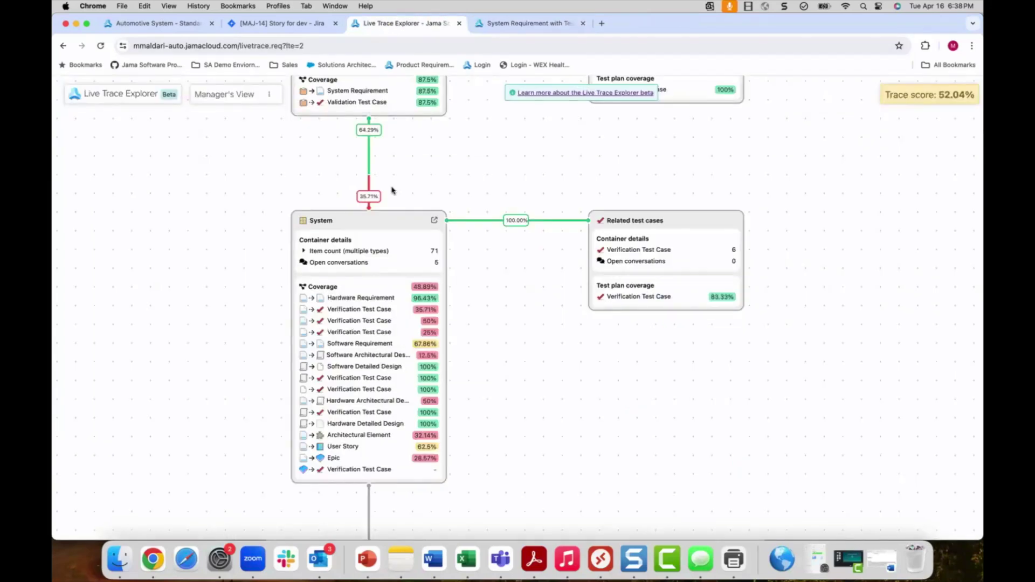
{"action": "left_click", "coordinate": [156, 23]}
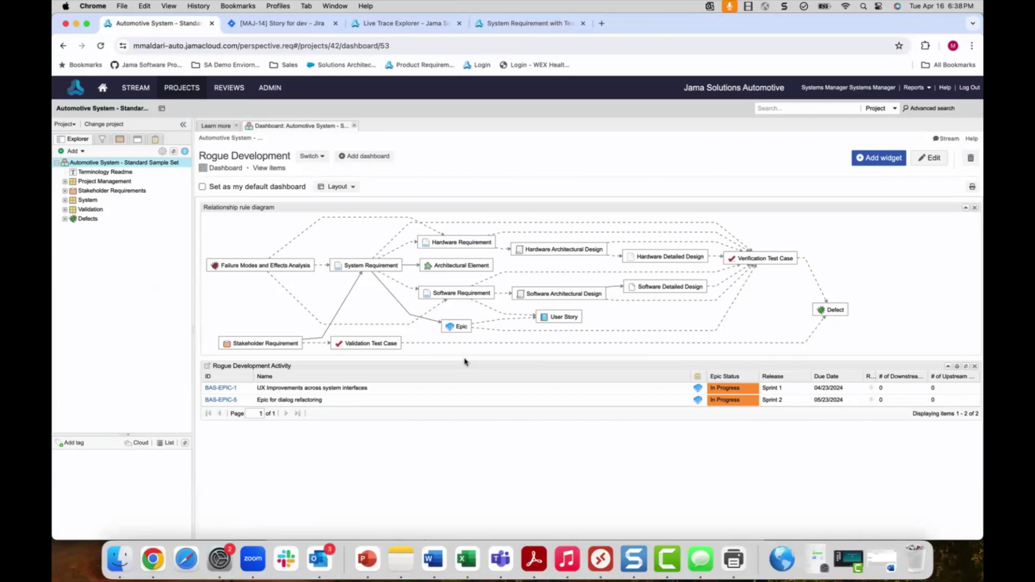
Step: Return to the Live Trace Explorer and inspect the red 35.71% Software Requirement coverage link
{"action": "left_click", "coordinate": [381, 23]}
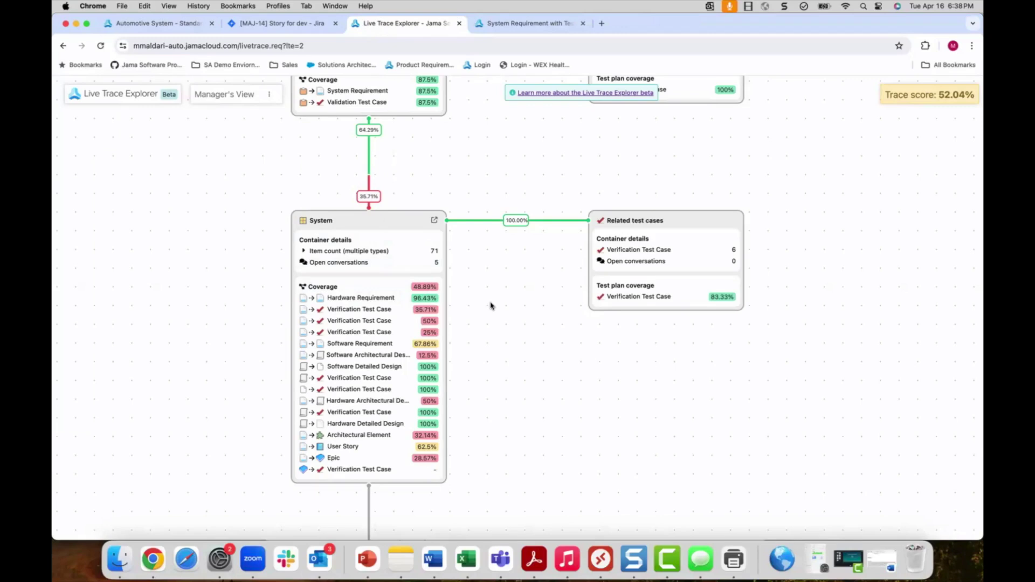
{"action": "mouse_move", "coordinate": [369, 200]}
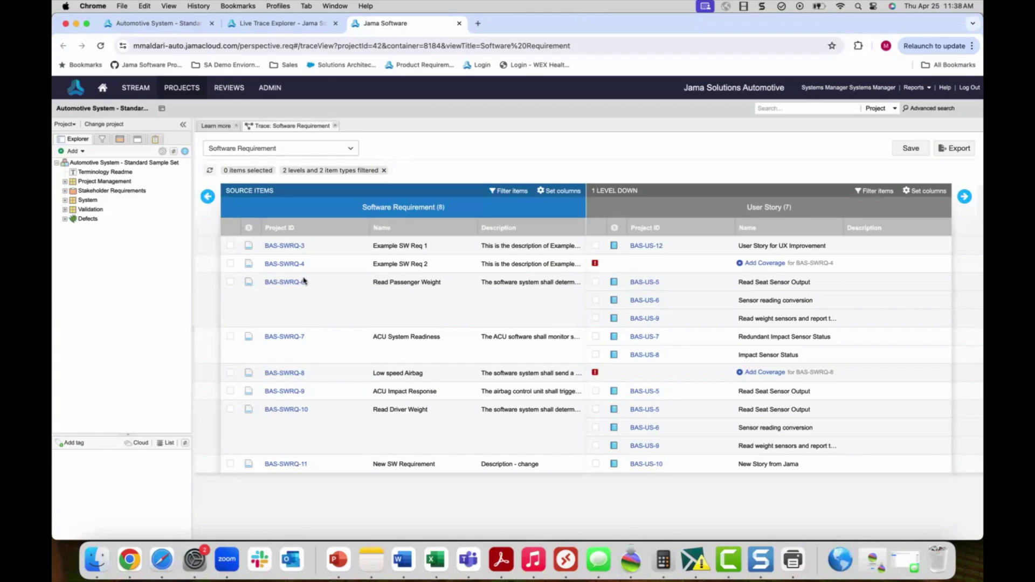
Step: Open BAS-SWRQ-4 and post a comment mentioning a teammate: 'Please create a new user story and link it to this requirement'
{"action": "left_click", "coordinate": [291, 265]}
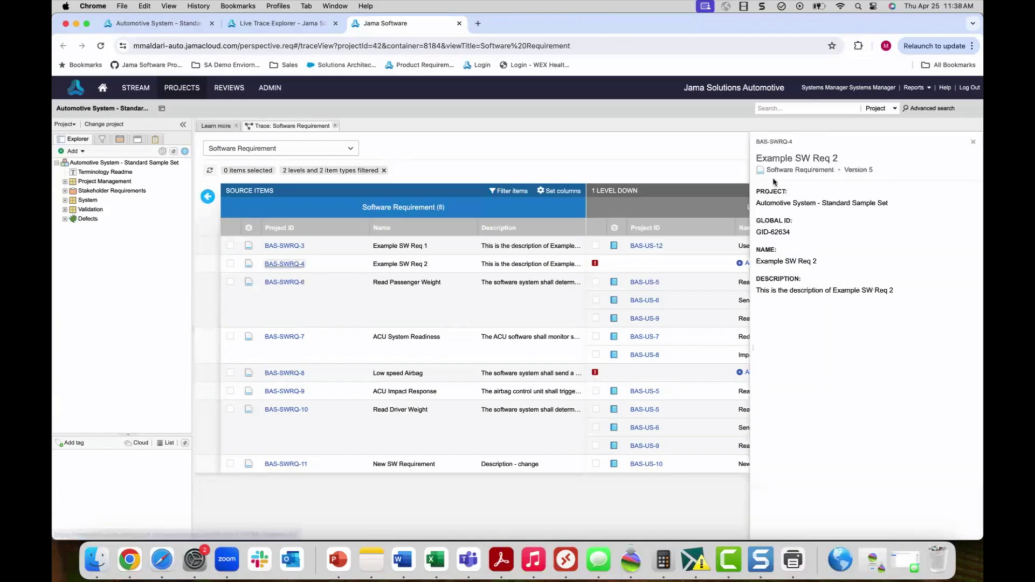
{"action": "left_click", "coordinate": [776, 144]}
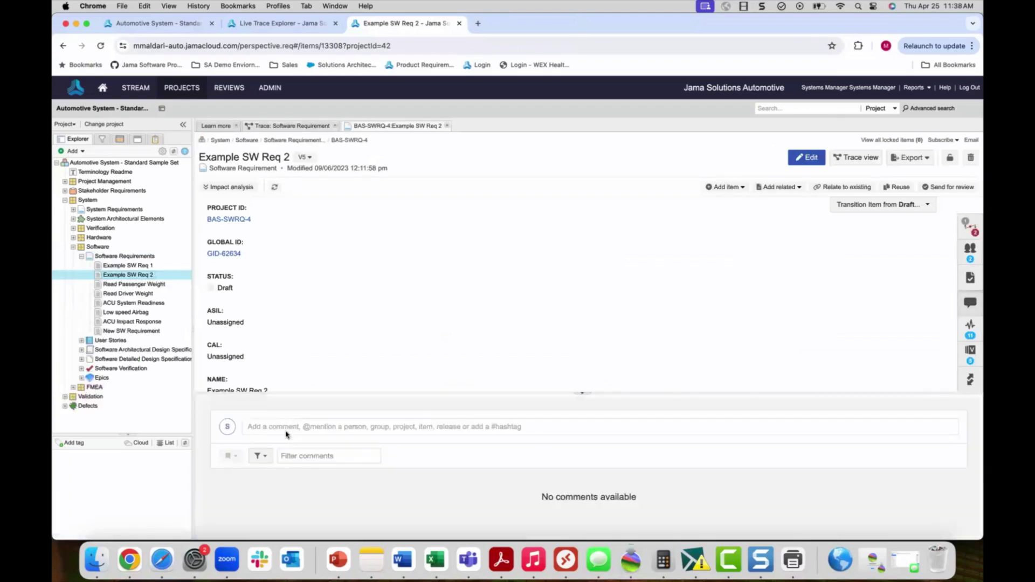
{"action": "left_click", "coordinate": [285, 429]}
{"action": "type", "text": "@jim"}
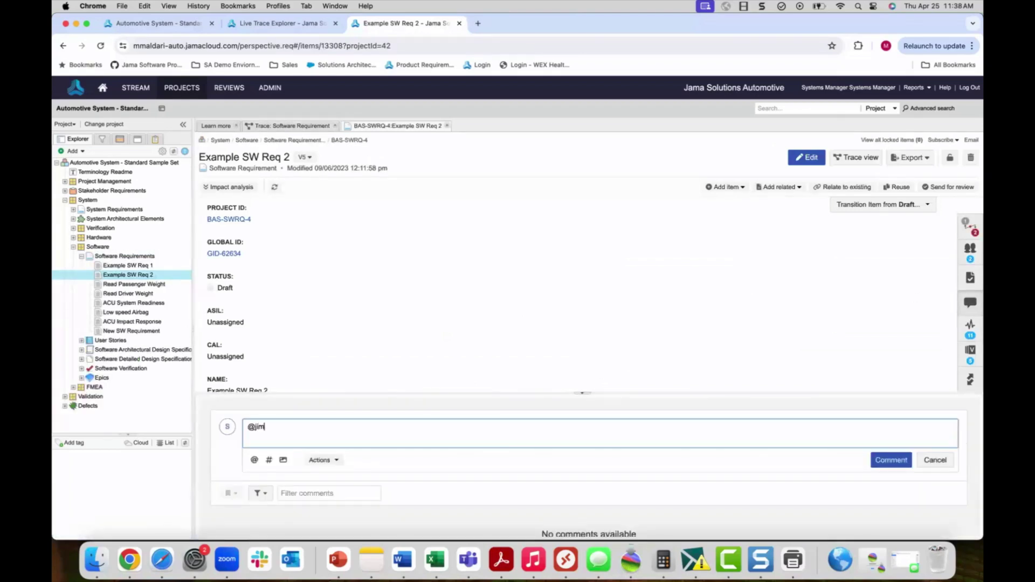
{"action": "left_click", "coordinate": [345, 443]}
{"action": "type", "text": "Please create a n"}
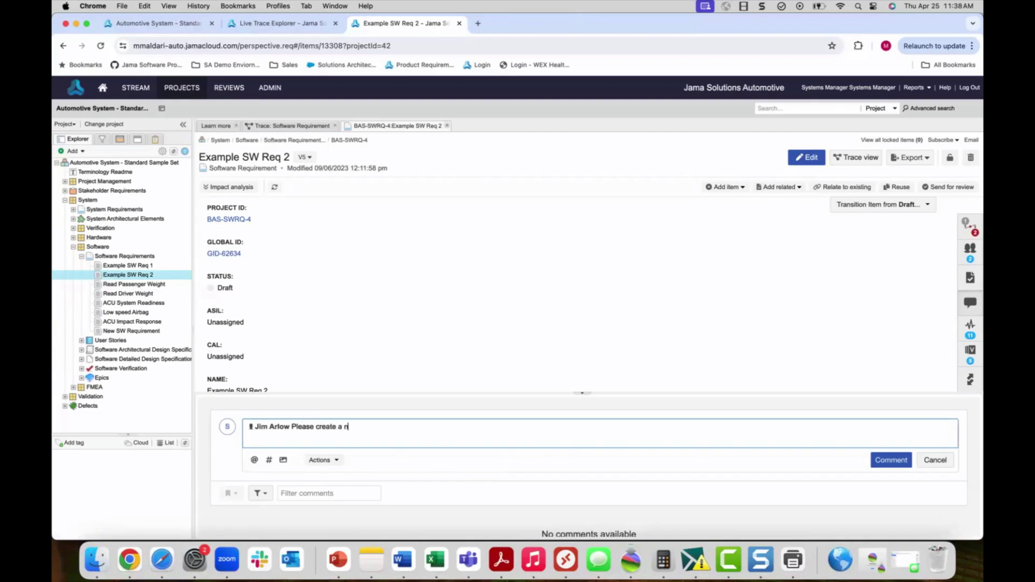
{"action": "type", "text": "ew user story and link it to this requirement"}
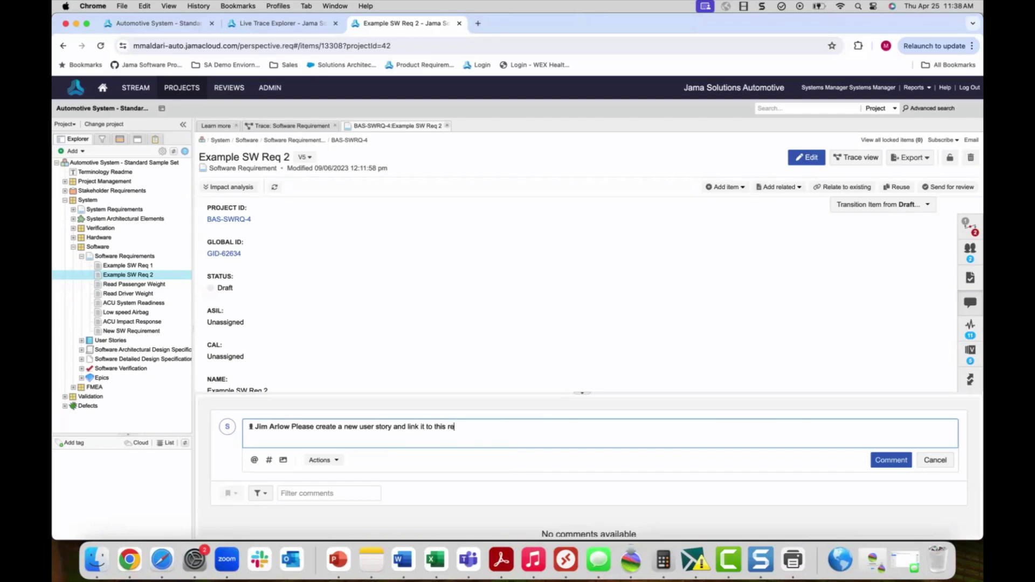
{"action": "left_click", "coordinate": [893, 460]}
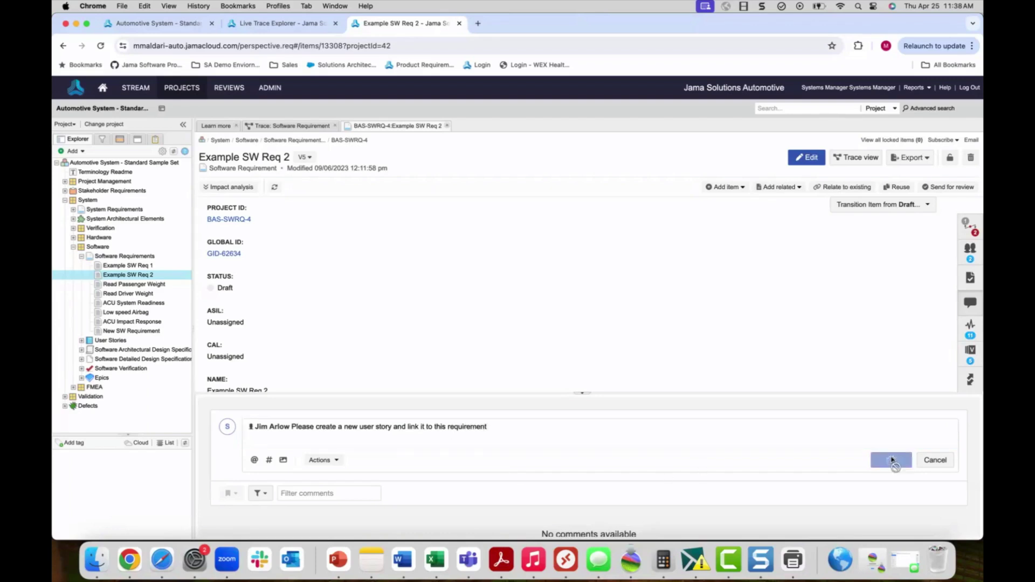
Step: Scroll the Software Requirement trace view down to the uncovered BAS-SWRQ-4 row
{"action": "scroll", "coordinate": [557, 328], "scroll_direction": "down", "scroll_amount": 1}
{"action": "scroll", "coordinate": [459, 471], "scroll_direction": "down", "scroll_amount": 2}
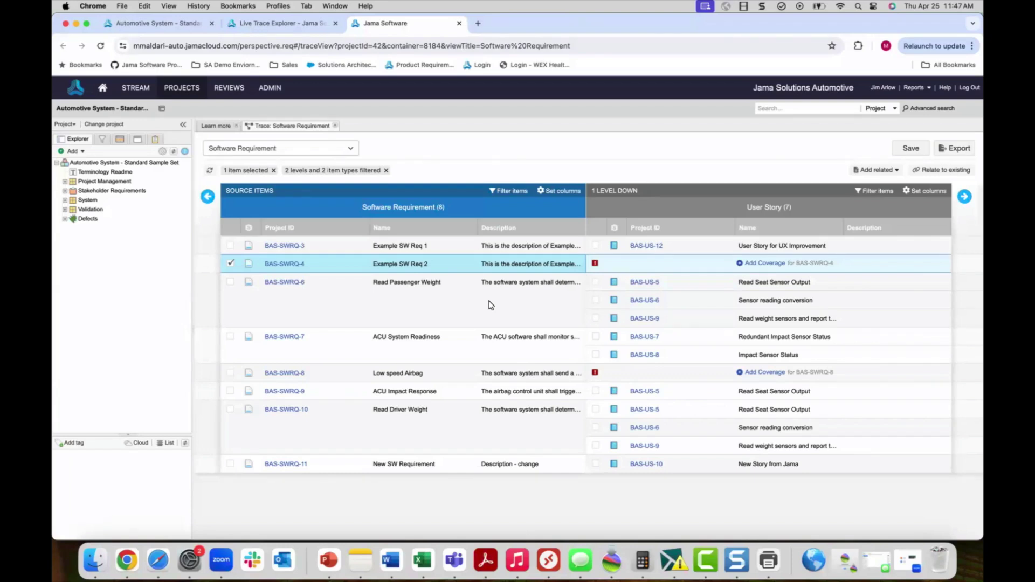
Step: Add a related user story 'New User Story for Dev Phase 1' to BAS-SWRQ-4 using the Agile Story Card template
{"action": "left_click", "coordinate": [895, 170]}
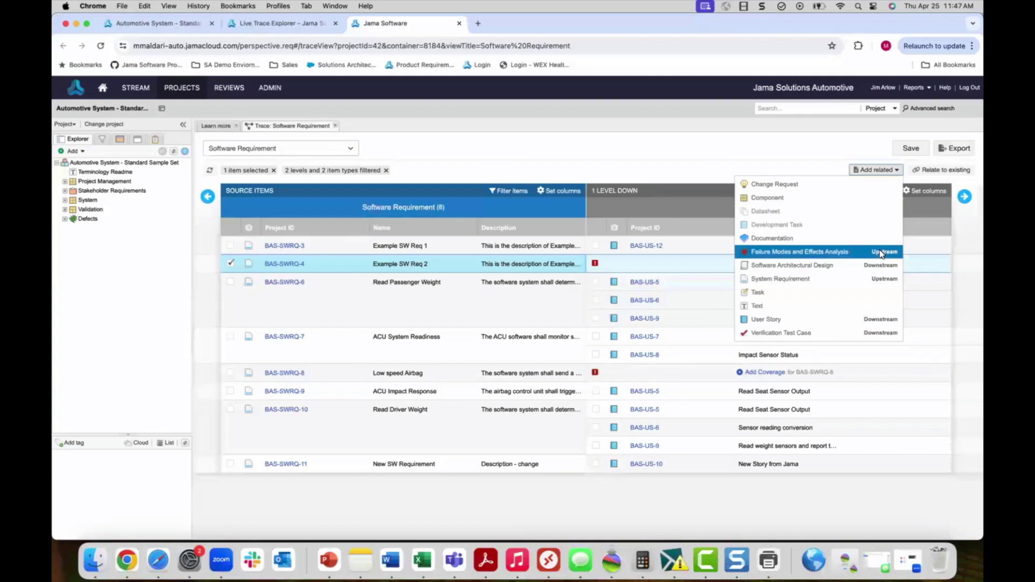
{"action": "left_click", "coordinate": [828, 319]}
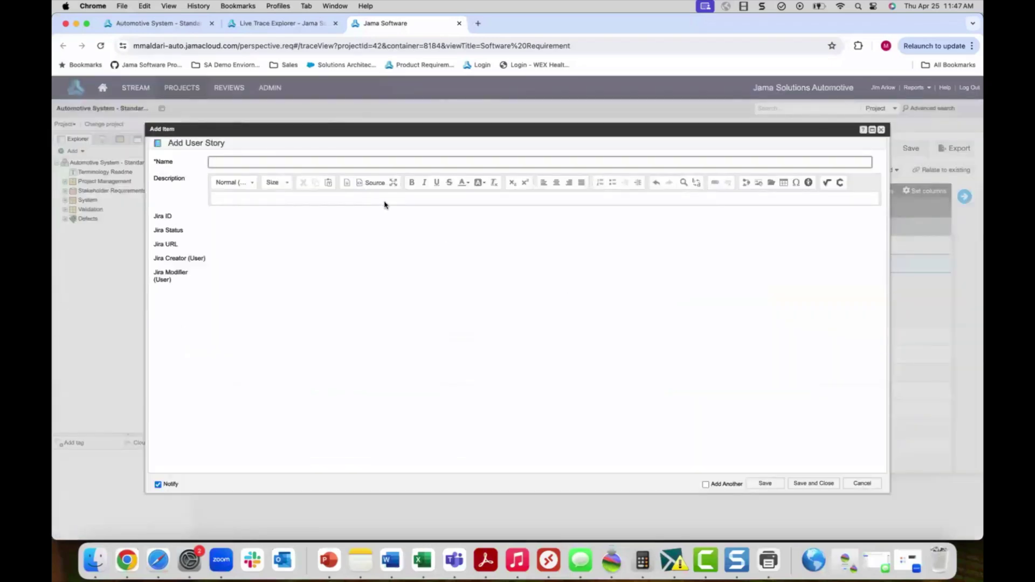
{"action": "type", "text": "New Use"}
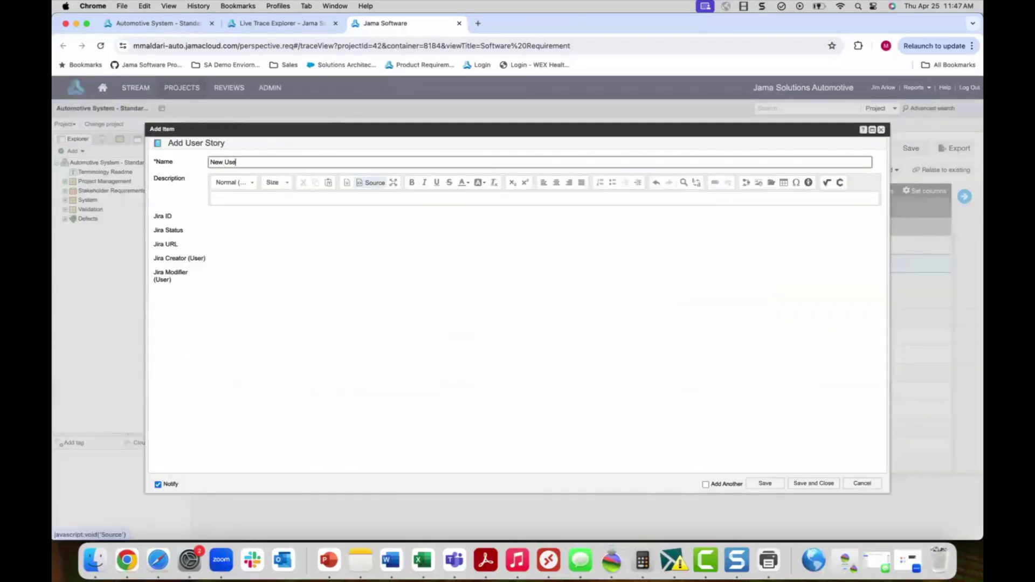
{"action": "type", "text": "r Story for Dev Phase 1"}
{"action": "left_click", "coordinate": [399, 198]}
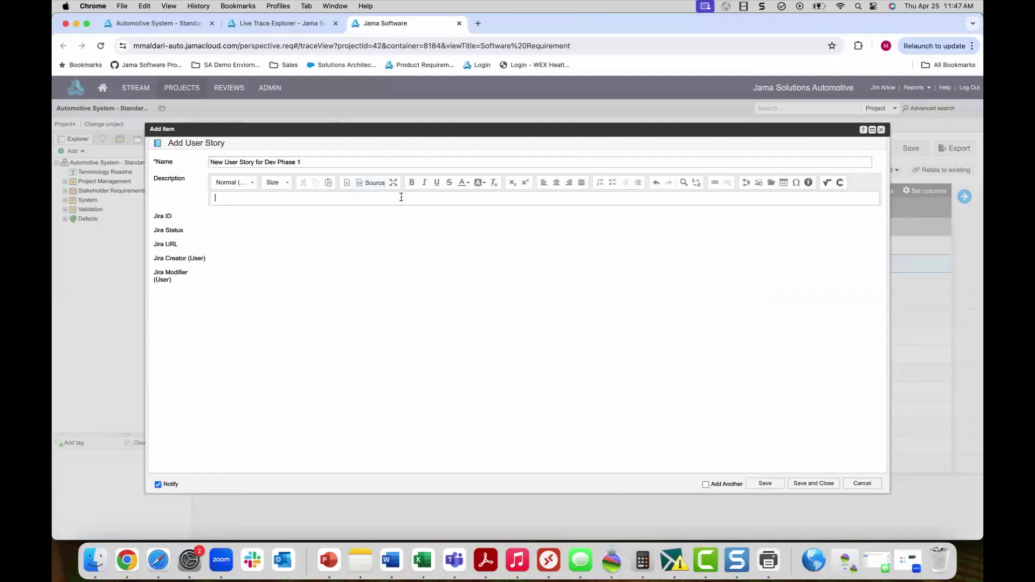
{"action": "left_click", "coordinate": [353, 184]}
{"action": "left_click", "coordinate": [466, 305]}
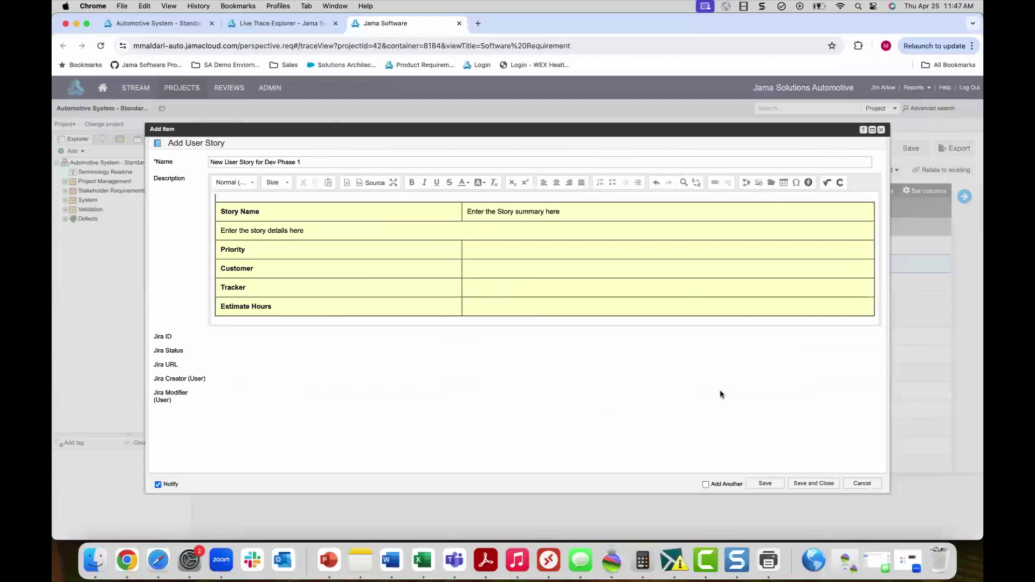
Step: Save the story into System > Software > User Stories and commit it
{"action": "left_click", "coordinate": [814, 484]}
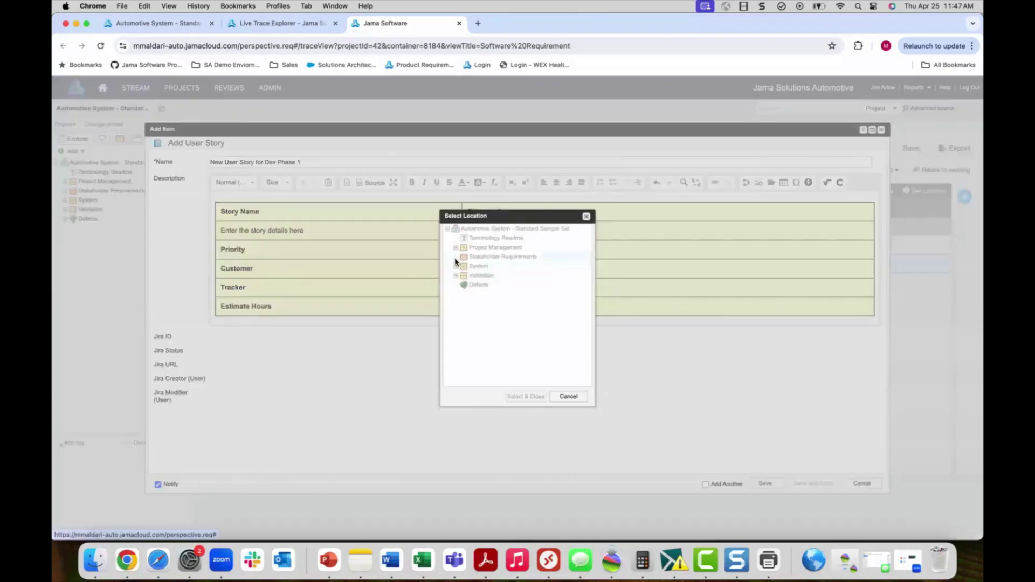
{"action": "left_click", "coordinate": [456, 265]}
{"action": "left_click", "coordinate": [464, 313]}
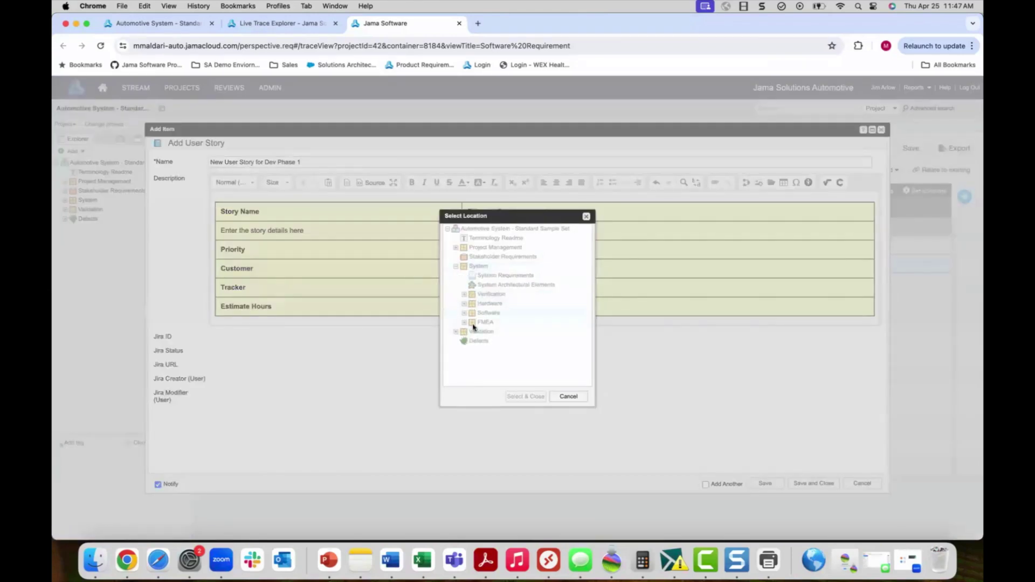
{"action": "left_click", "coordinate": [472, 332]}
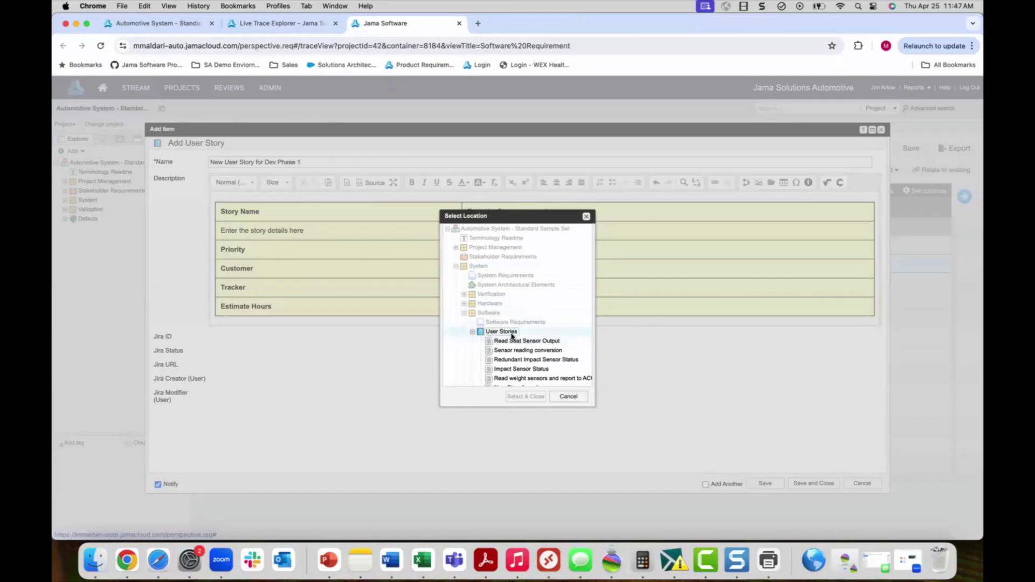
{"action": "left_click", "coordinate": [501, 331]}
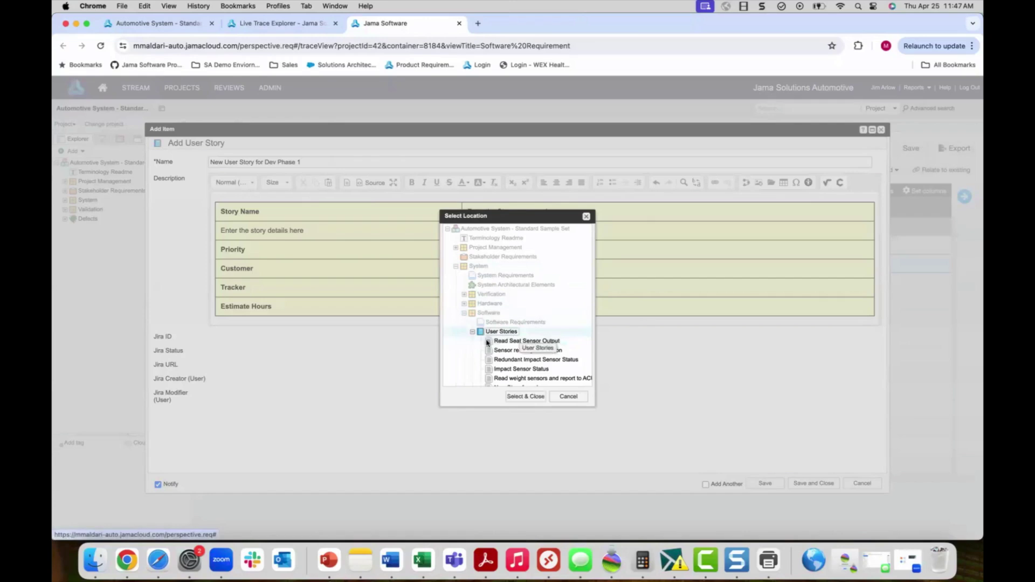
{"action": "left_click", "coordinate": [526, 396]}
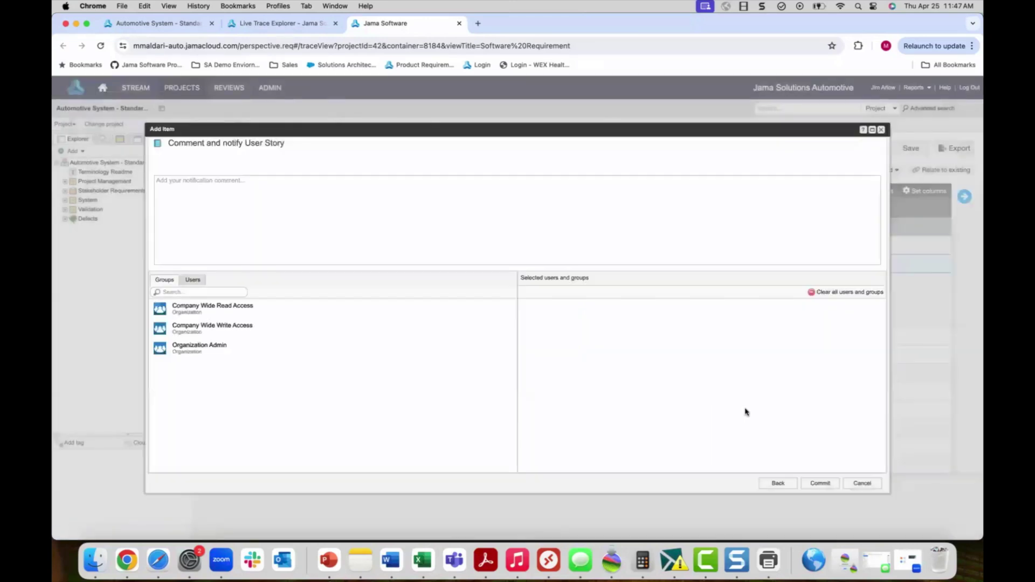
{"action": "left_click", "coordinate": [819, 483]}
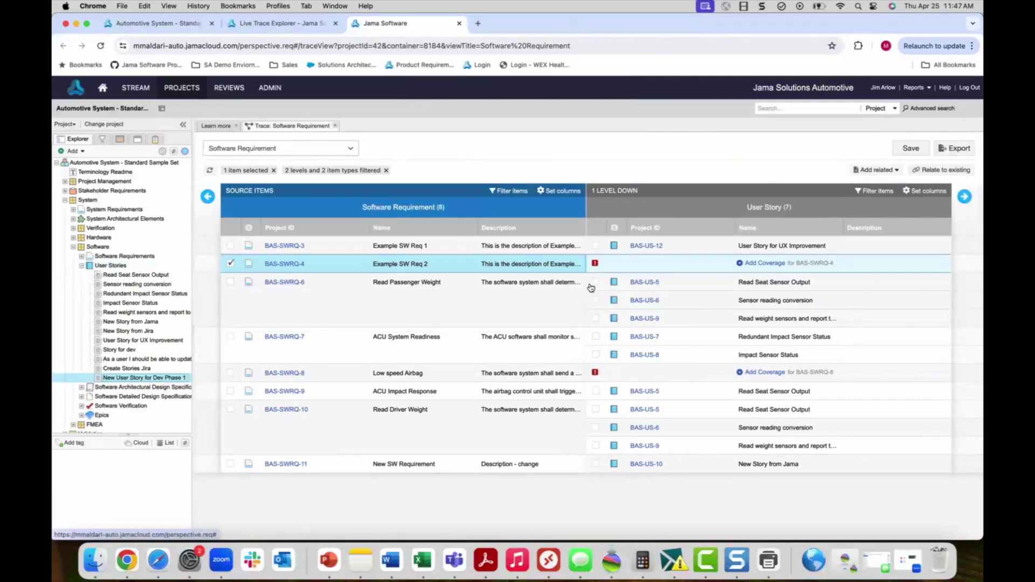
Step: Reload the Live Trace Explorer to refresh coverage: User Story 87.5%, trace score 51.47%
{"action": "left_click", "coordinate": [307, 23]}
{"action": "left_click", "coordinate": [314, 44]}
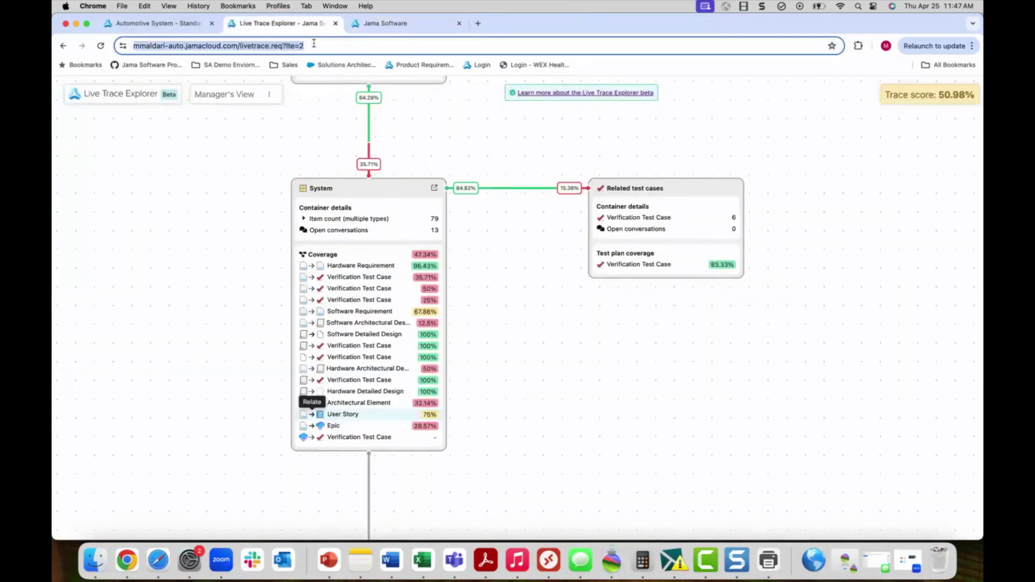
{"action": "key", "text": "Return"}
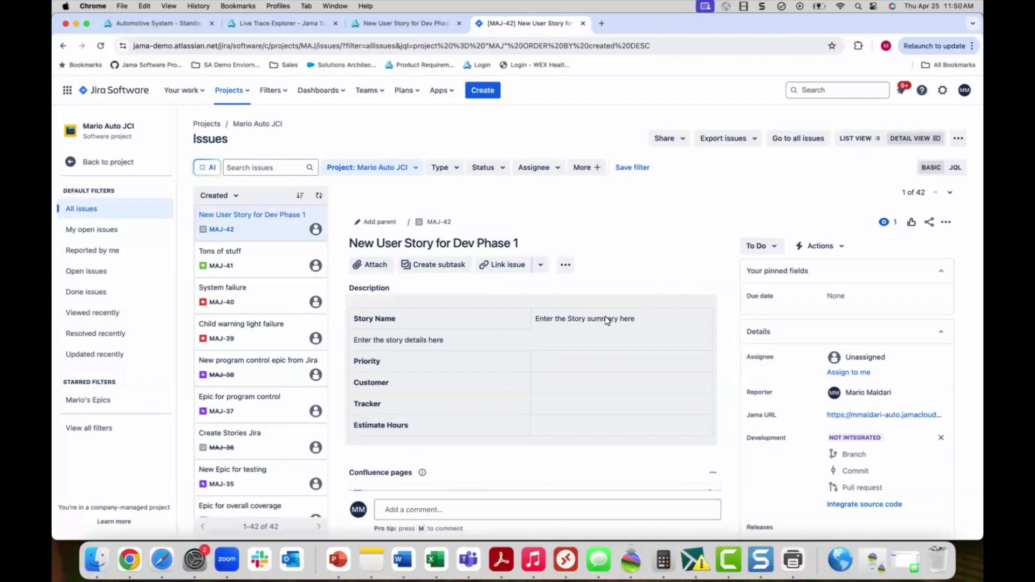
Step: Open the MAJ-42 story and set its priority to High
{"action": "left_click", "coordinate": [264, 224]}
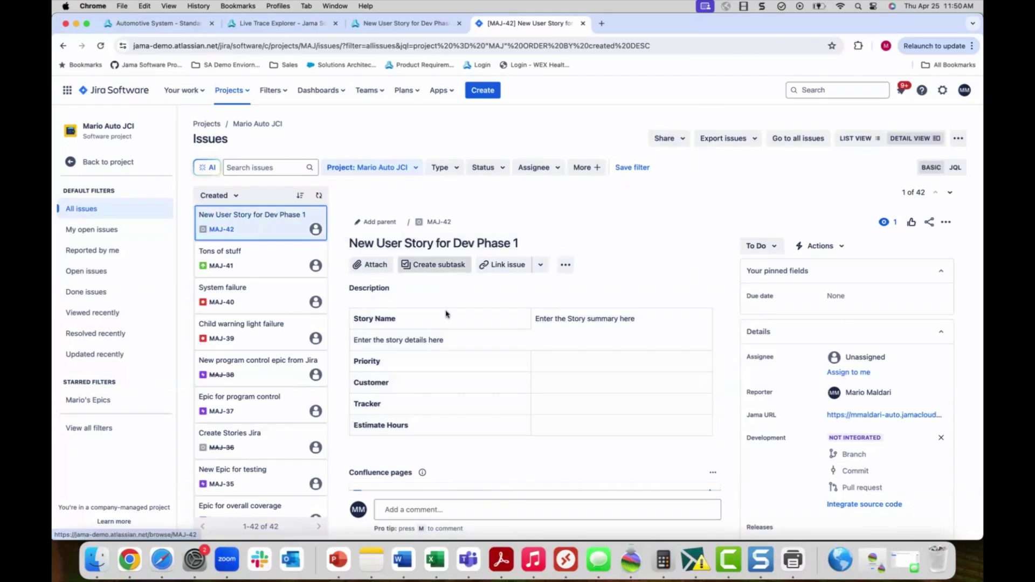
{"action": "scroll", "coordinate": [571, 290], "scroll_direction": "down", "scroll_amount": 2}
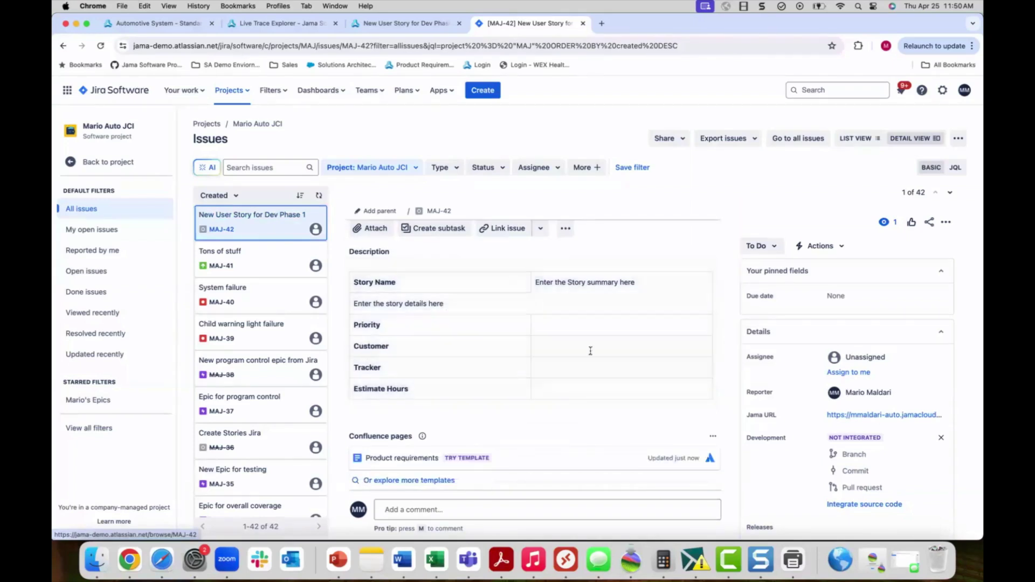
{"action": "scroll", "coordinate": [529, 347], "scroll_direction": "down", "scroll_amount": 3}
{"action": "scroll", "coordinate": [531, 338], "scroll_direction": "up", "scroll_amount": 4}
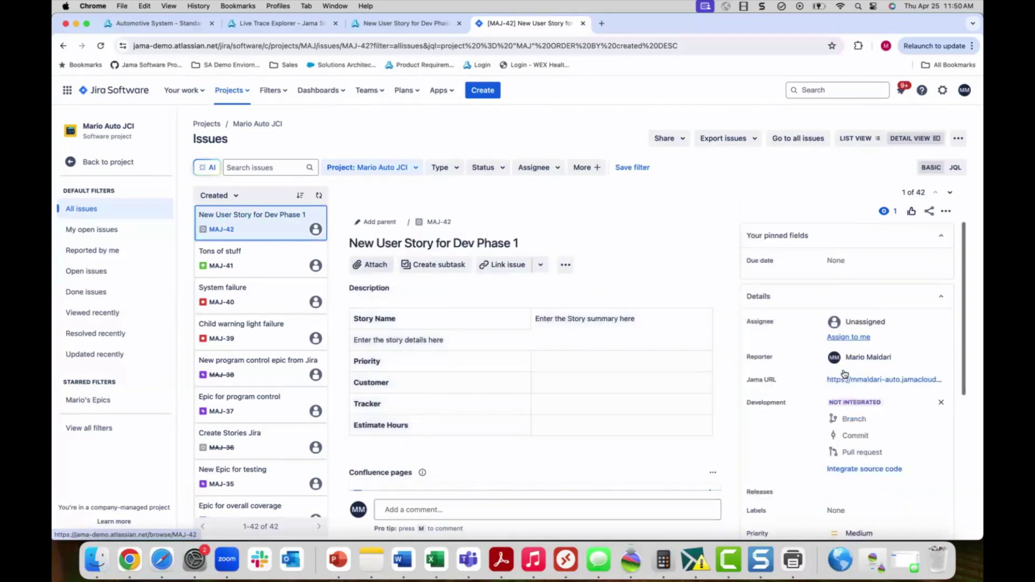
{"action": "scroll", "coordinate": [841, 399], "scroll_direction": "down", "scroll_amount": 3}
{"action": "left_click", "coordinate": [876, 489]}
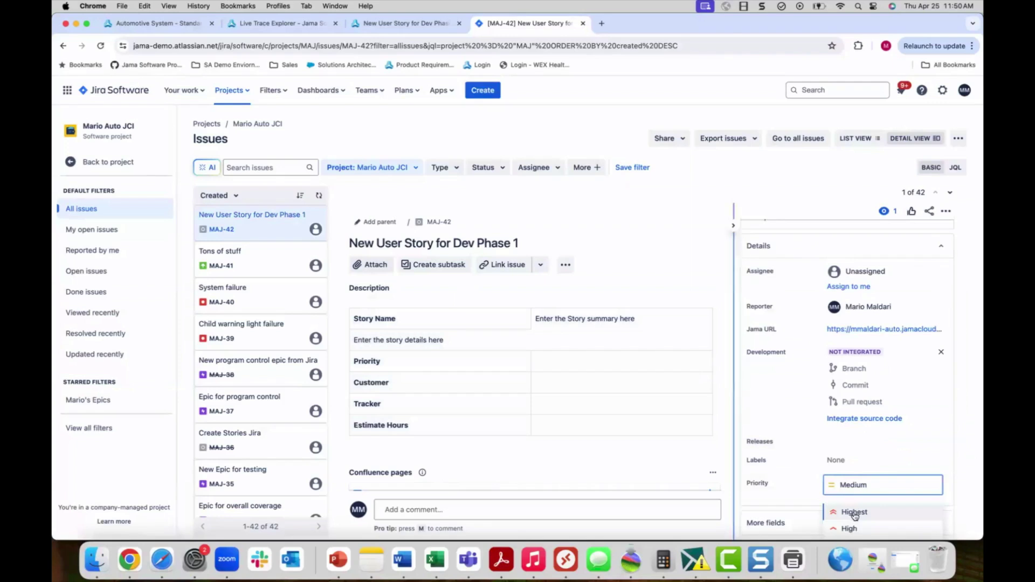
{"action": "left_click", "coordinate": [854, 528]}
Step: Replace the description's story-details placeholder with 'Further elaborate' and save it
{"action": "scroll", "coordinate": [603, 379], "scroll_direction": "down", "scroll_amount": 1}
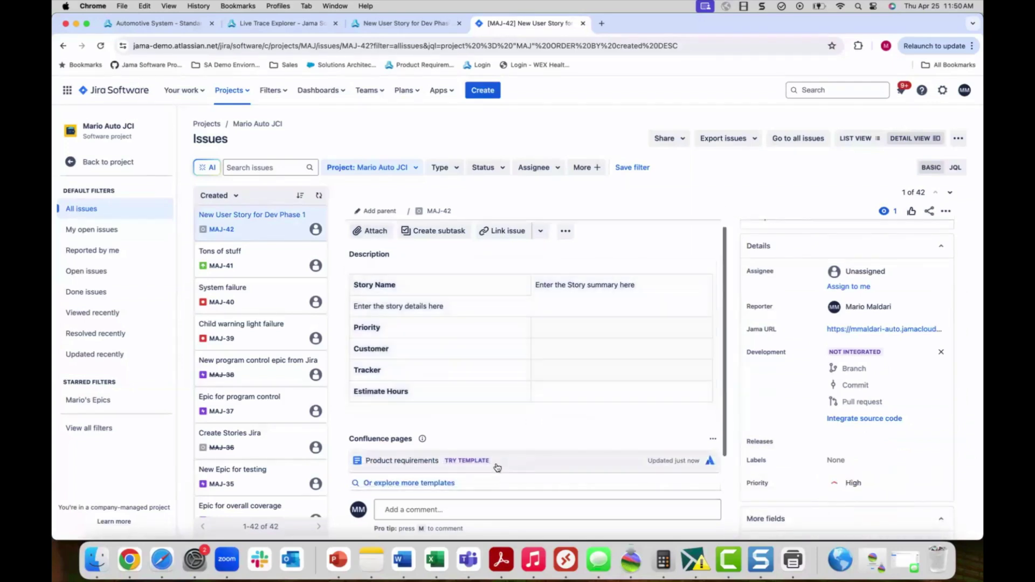
{"action": "left_click", "coordinate": [431, 334]}
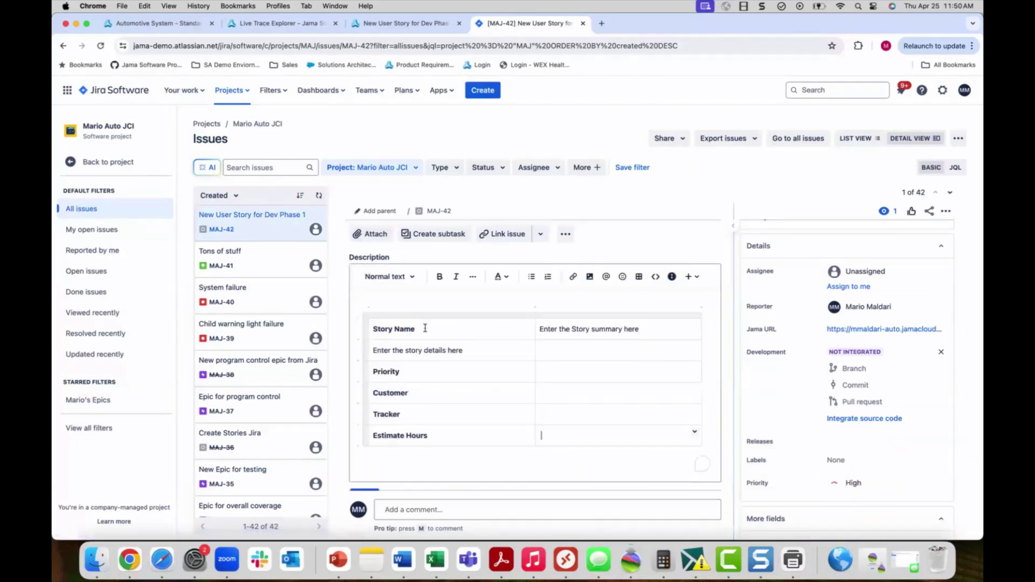
{"action": "left_click", "coordinate": [448, 332]}
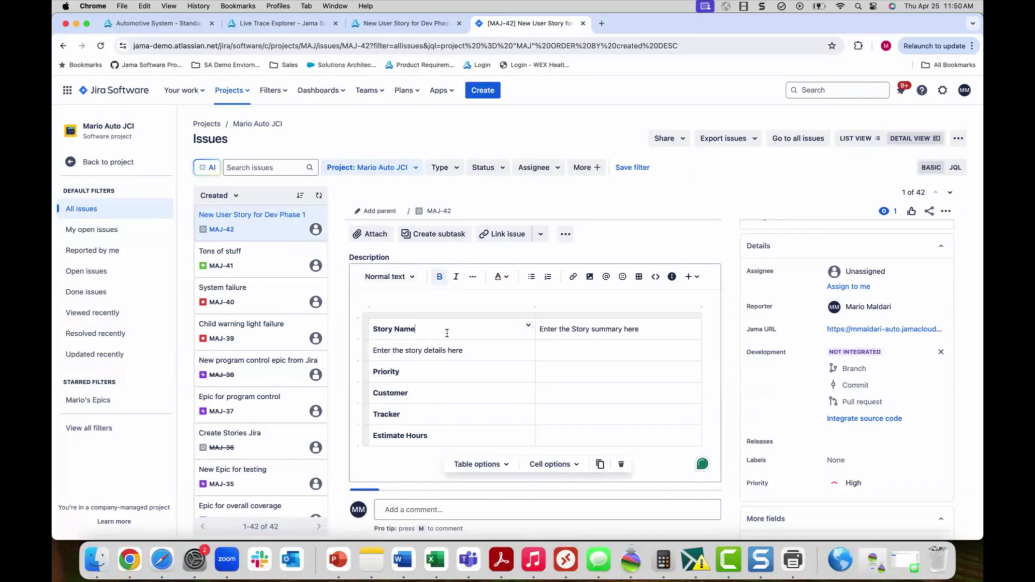
{"action": "left_click", "coordinate": [458, 351]}
{"action": "triple_click", "coordinate": [459, 350]}
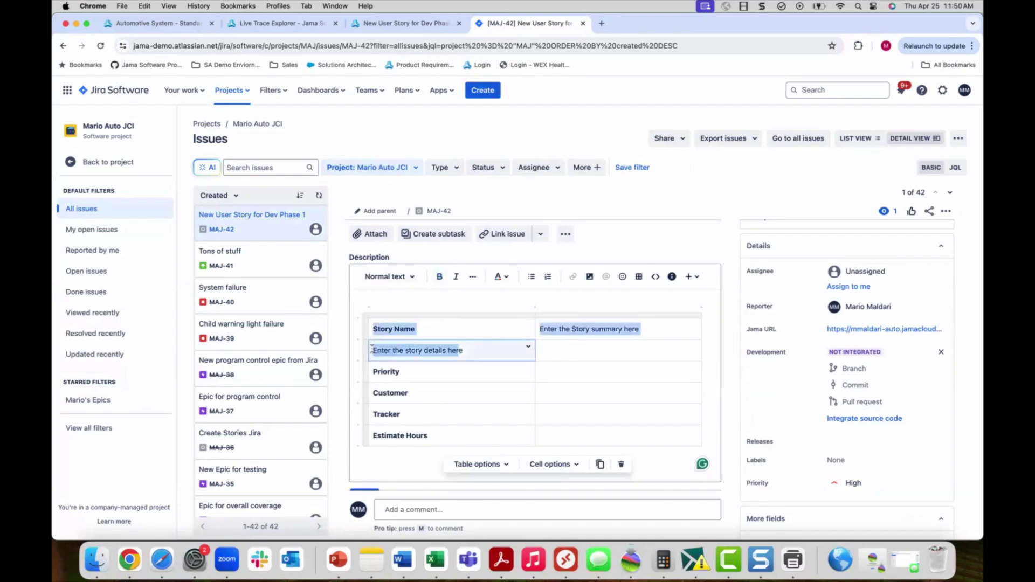
{"action": "left_click", "coordinate": [470, 354]}
{"action": "key", "text": "BackSpace"}
{"action": "key", "text": "BackSpace"}
{"action": "key", "text": "BackSpace"}
{"action": "key", "text": "BackSpace"}
{"action": "key", "text": "BackSpace"}
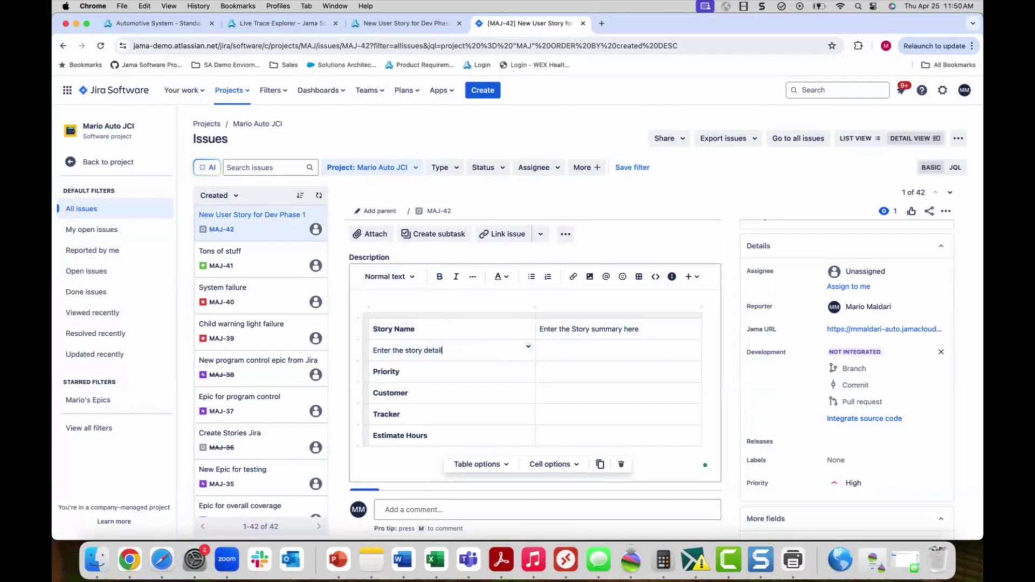
{"action": "key", "text": "BackSpace"}
{"action": "key", "text": "BackSpace"}
{"action": "key", "text": "BackSpace"}
{"action": "key", "text": "BackSpace"}
{"action": "key", "text": "BackSpace"}
{"action": "key", "text": "BackSpace"}
{"action": "key", "text": "BackSpace"}
{"action": "key", "text": "BackSpace"}
{"action": "key", "text": "BackSpace"}
{"action": "key", "text": "BackSpace"}
{"action": "key", "text": "BackSpace"}
{"action": "key", "text": "BackSpace"}
{"action": "key", "text": "BackSpace"}
{"action": "key", "text": "BackSpace"}
{"action": "key", "text": "BackSpace"}
{"action": "key", "text": "BackSpace"}
{"action": "key", "text": "BackSpace"}
{"action": "key", "text": "BackSpace"}
{"action": "key", "text": "BackSpace"}
{"action": "key", "text": "BackSpace"}
{"action": "key", "text": "BackSpace"}
{"action": "key", "text": "BackSpace"}
{"action": "type", "text": "Further elaborate"}
{"action": "scroll", "coordinate": [461, 458], "scroll_direction": "down", "scroll_amount": 3}
{"action": "left_click", "coordinate": [357, 433]}
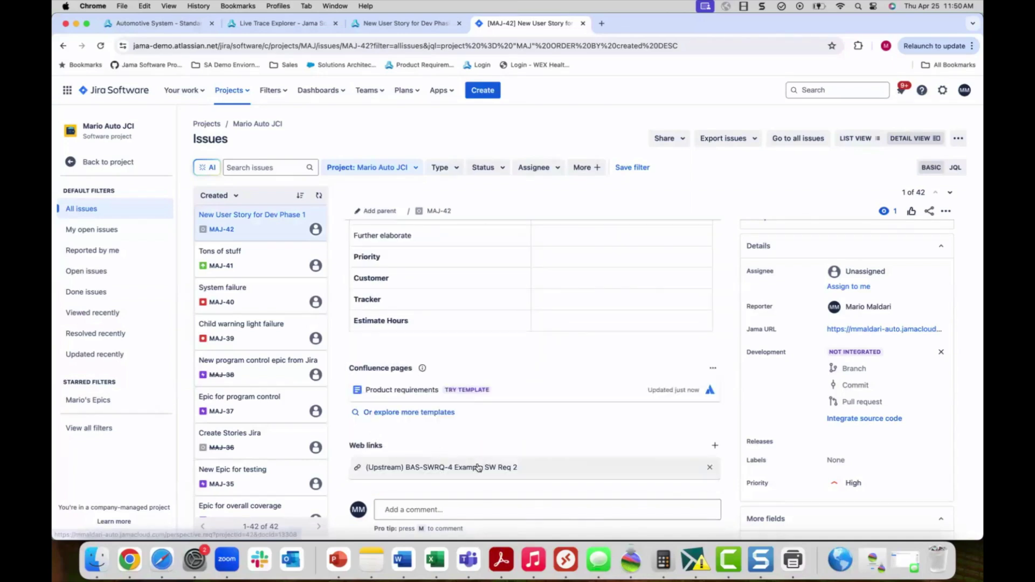
{"action": "scroll", "coordinate": [398, 500], "scroll_direction": "down", "scroll_amount": 1}
Step: Add the comment 'I will start working on this asap!' to MAJ-42
{"action": "left_click", "coordinate": [417, 509]}
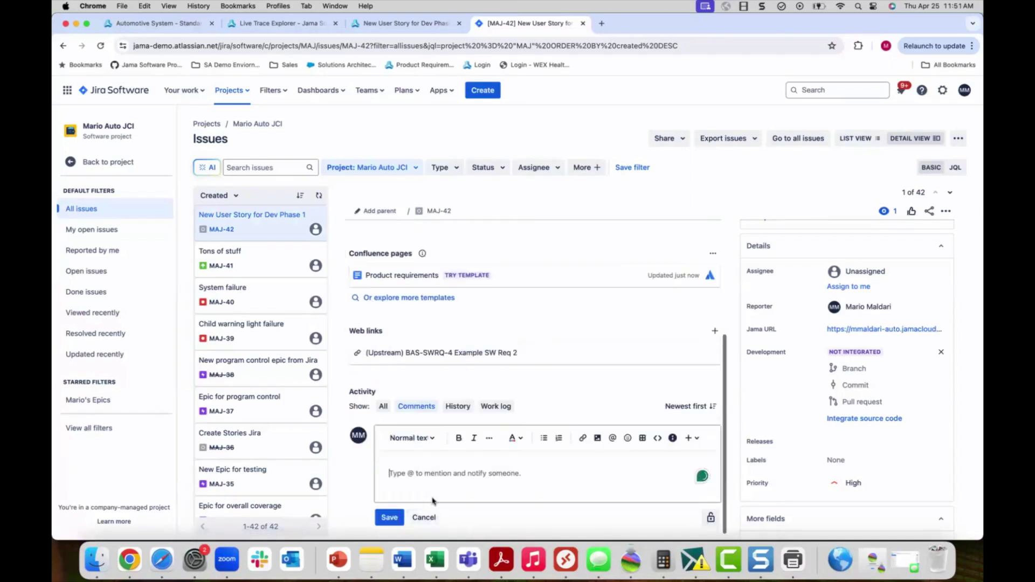
{"action": "type", "text": "I will s"}
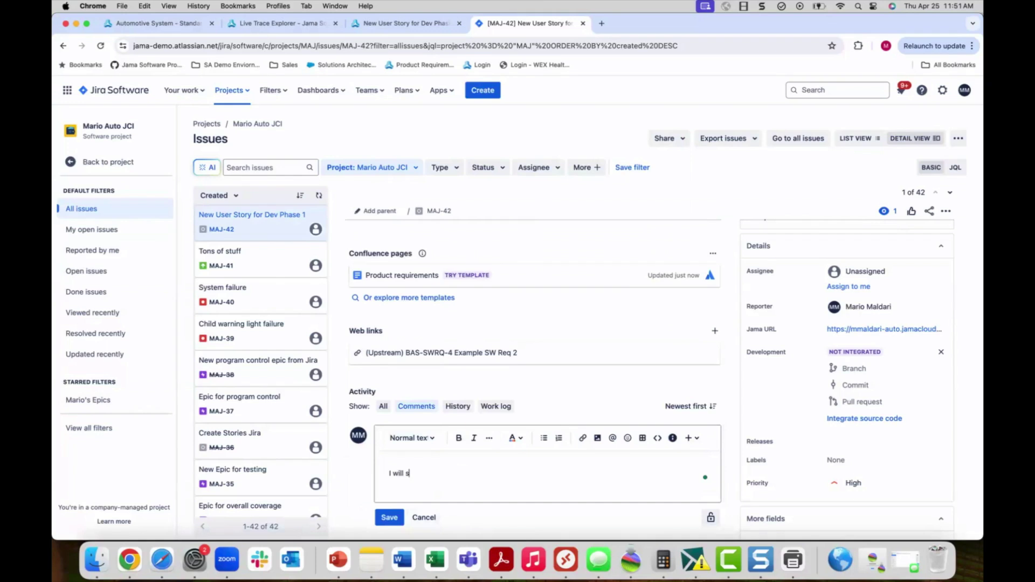
{"action": "type", "text": "tart working on this asap!"}
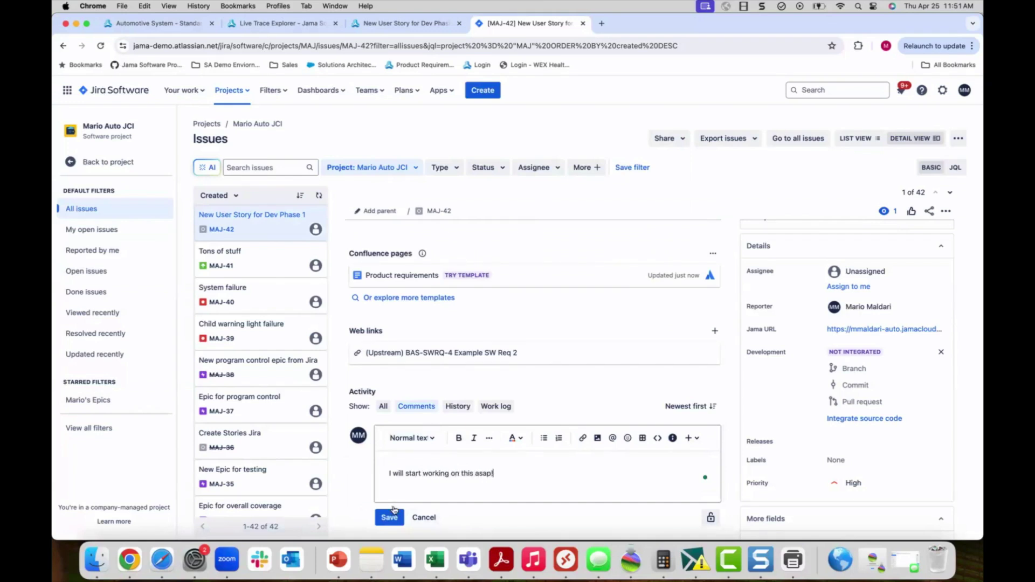
{"action": "left_click", "coordinate": [390, 516]}
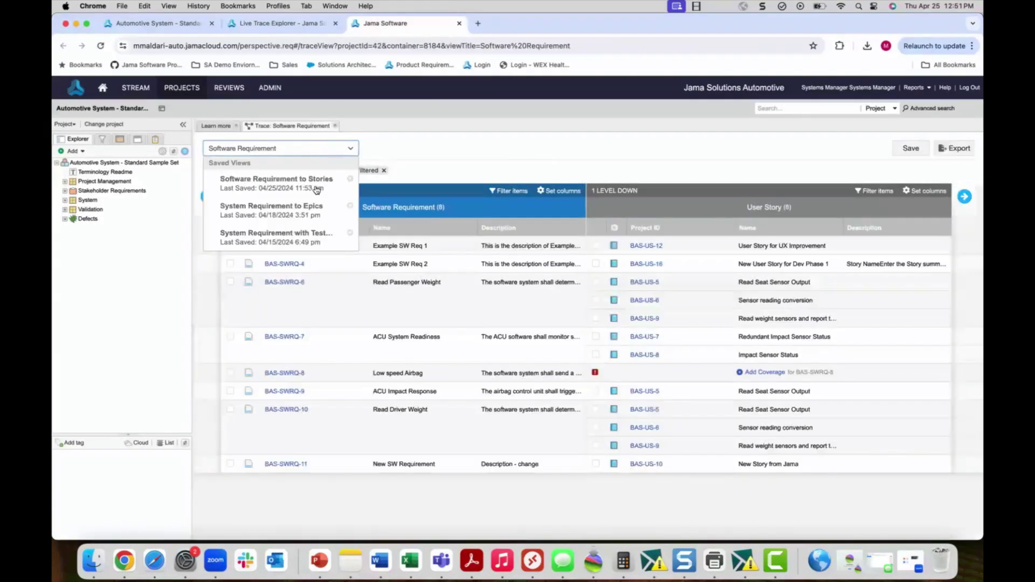
Step: Pick the saved 'Software Requirement to Stories' view from the trace view list
{"action": "left_click", "coordinate": [317, 183]}
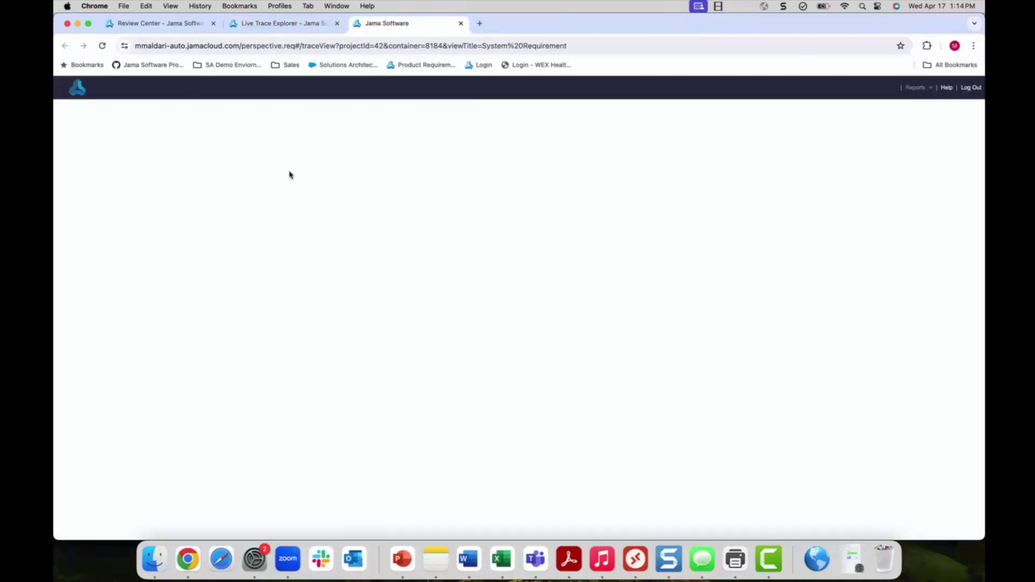
Step: Load the saved trace view 'System Requirement with Test Results' to include test case status
{"action": "left_click", "coordinate": [318, 149]}
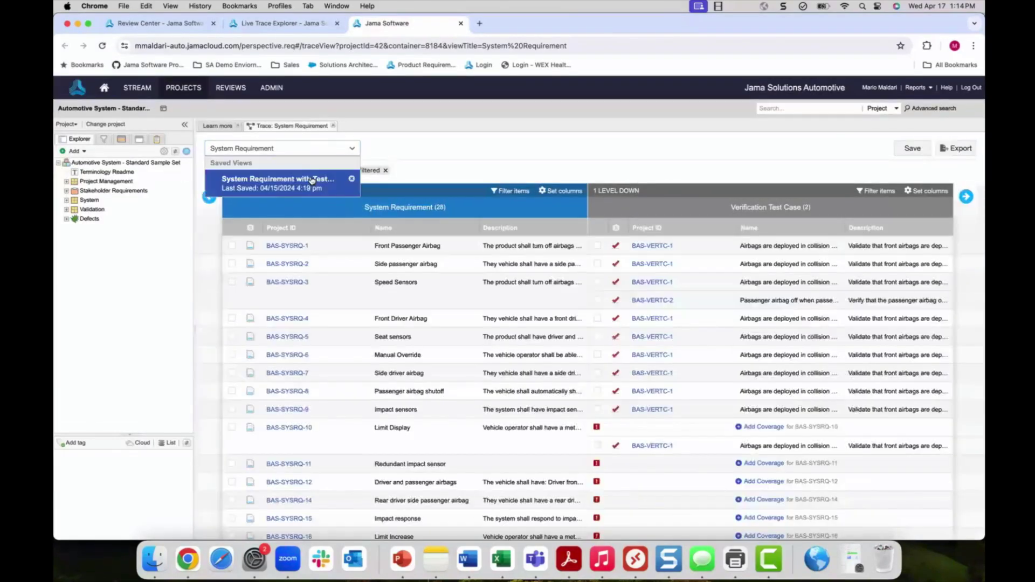
{"action": "left_click", "coordinate": [312, 181]}
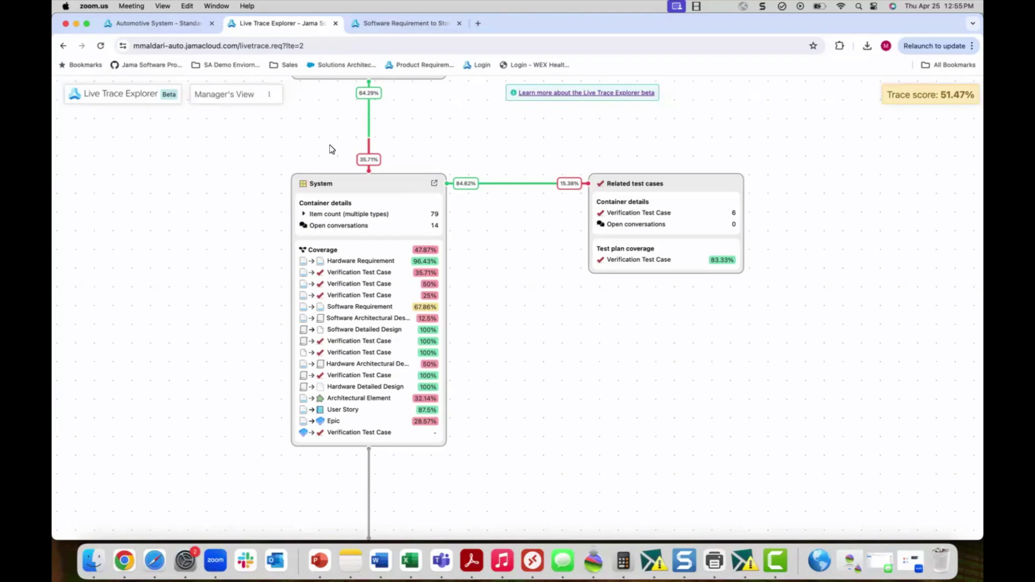
Step: Switch to the Automotive System tab showing the Rogue Development dashboard of unlinked user stories
{"action": "left_click", "coordinate": [167, 23]}
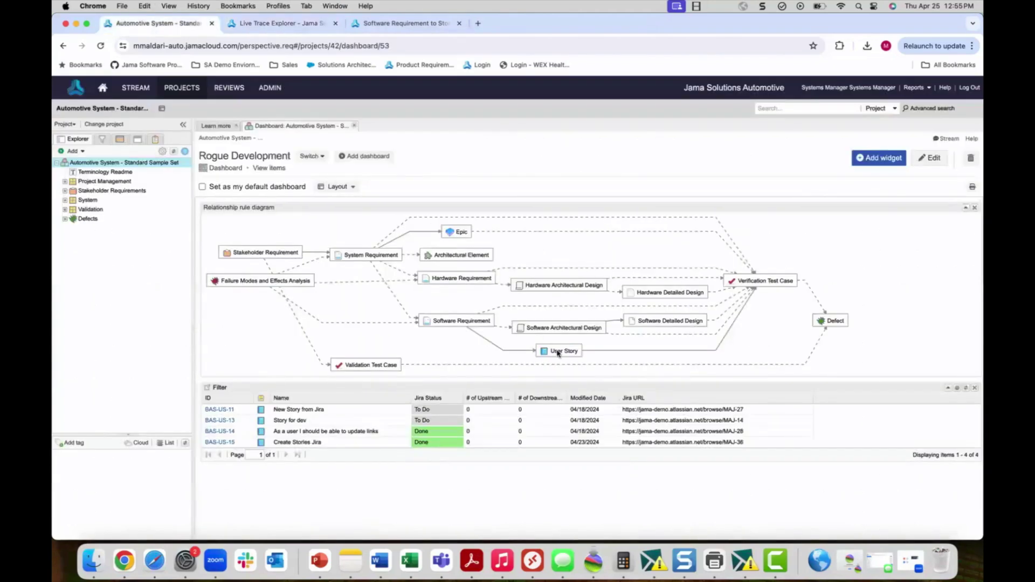